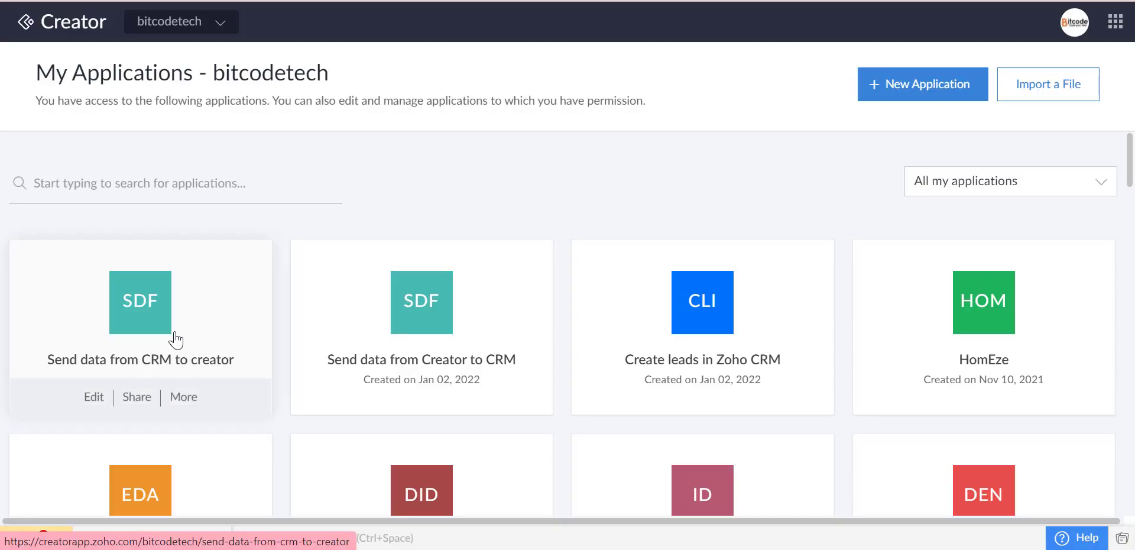
Step: Open the Send data from CRM to creator app in edit mode and load the Customer Information form
{"action": "left_click", "coordinate": [175, 339]}
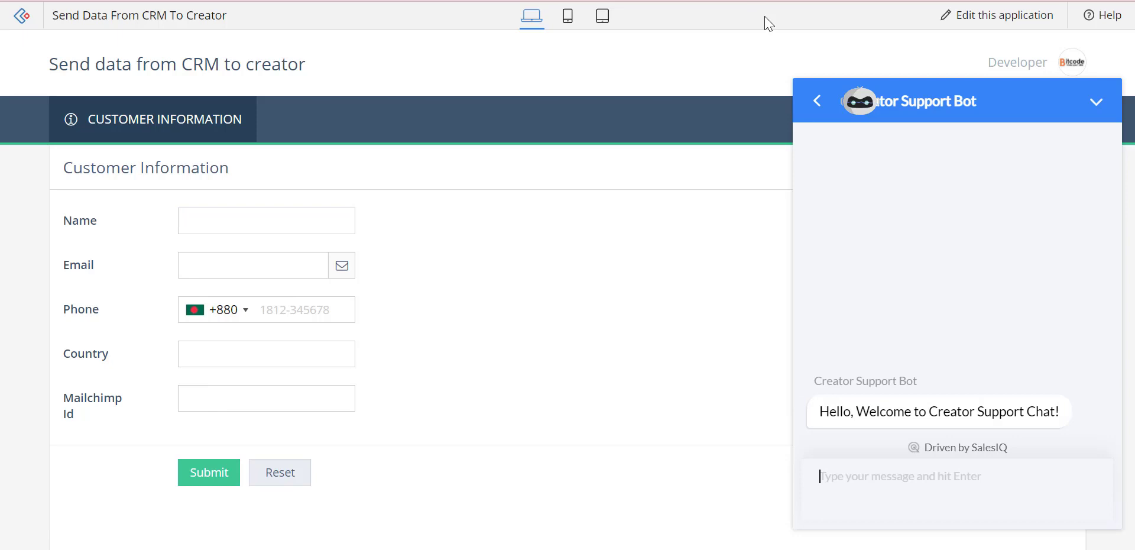
{"action": "left_click", "coordinate": [1097, 102]}
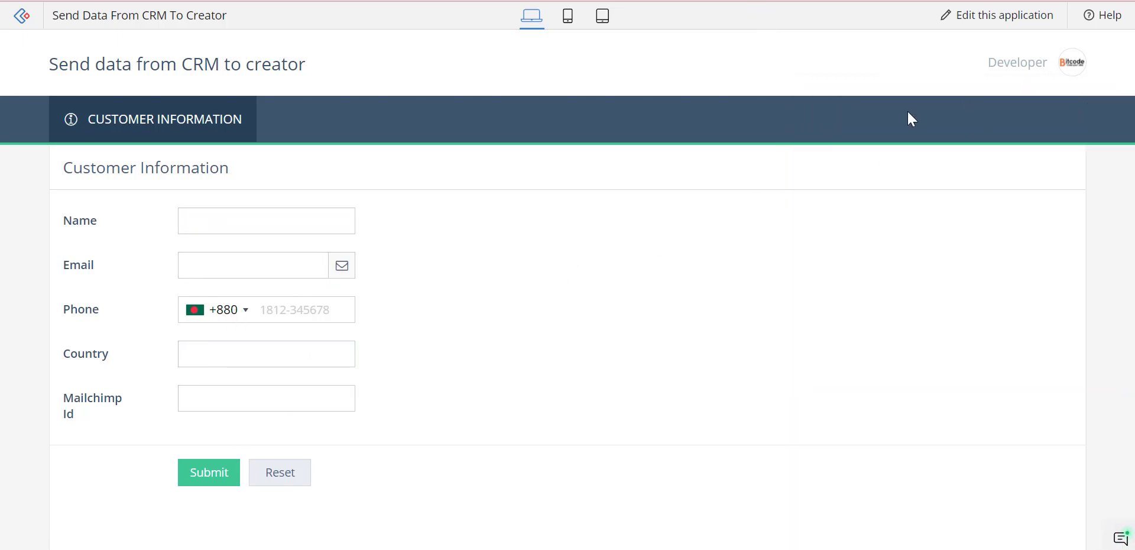
{"action": "left_click", "coordinate": [966, 17]}
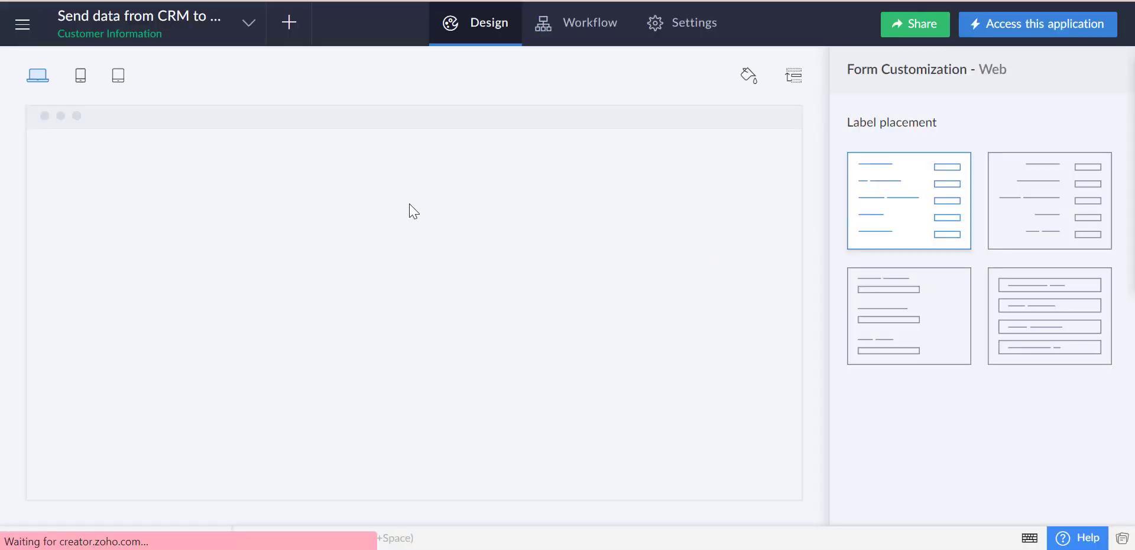
{"action": "mouse_move", "coordinate": [418, 360]}
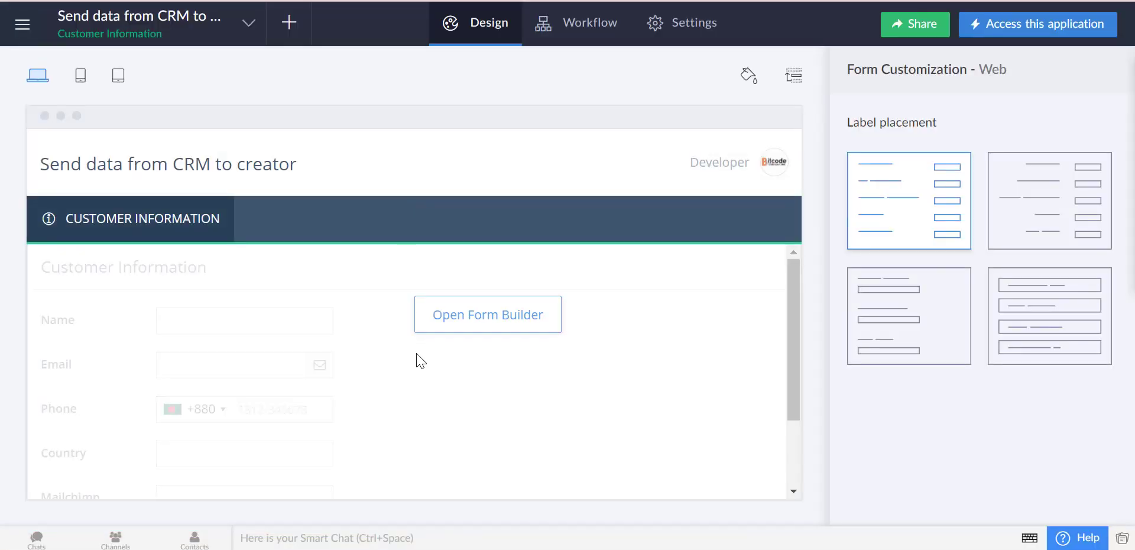
{"action": "left_click", "coordinate": [467, 328]}
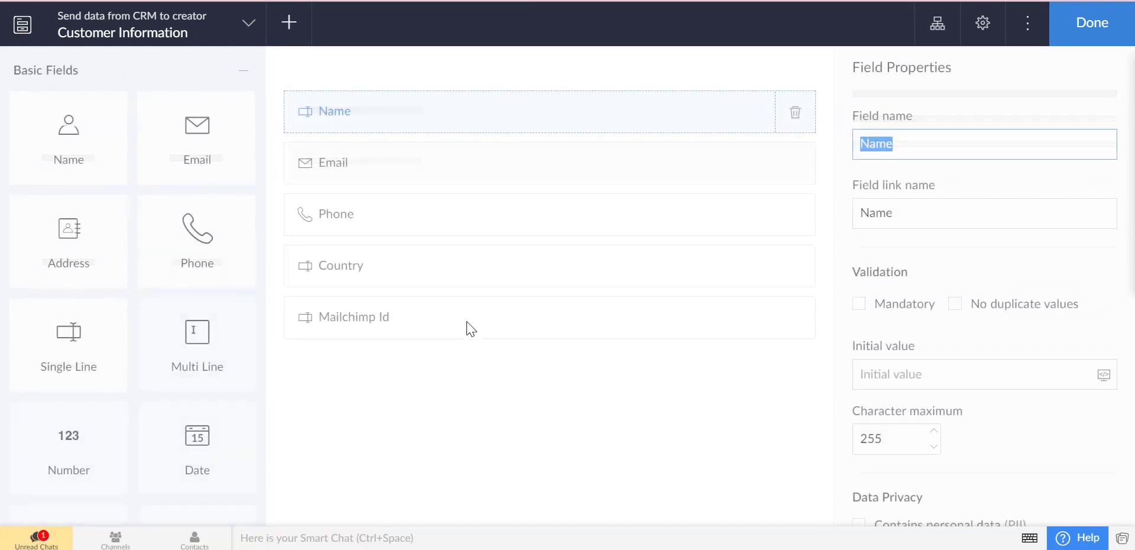
Step: Review the properties of the Email, Phone, Country and Mailchimp Id fields
{"action": "left_click", "coordinate": [382, 166]}
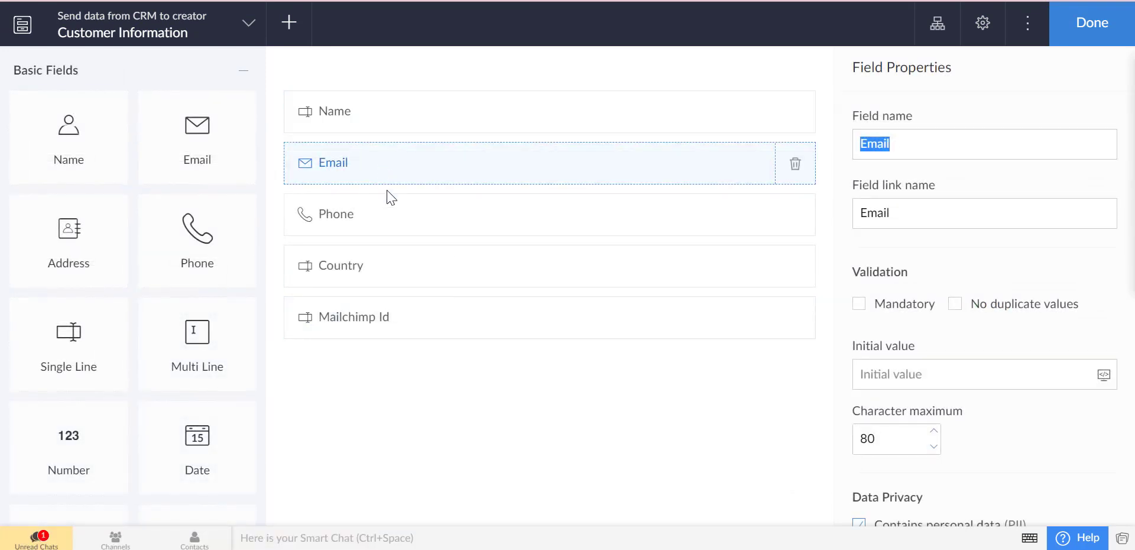
{"action": "left_click", "coordinate": [363, 227]}
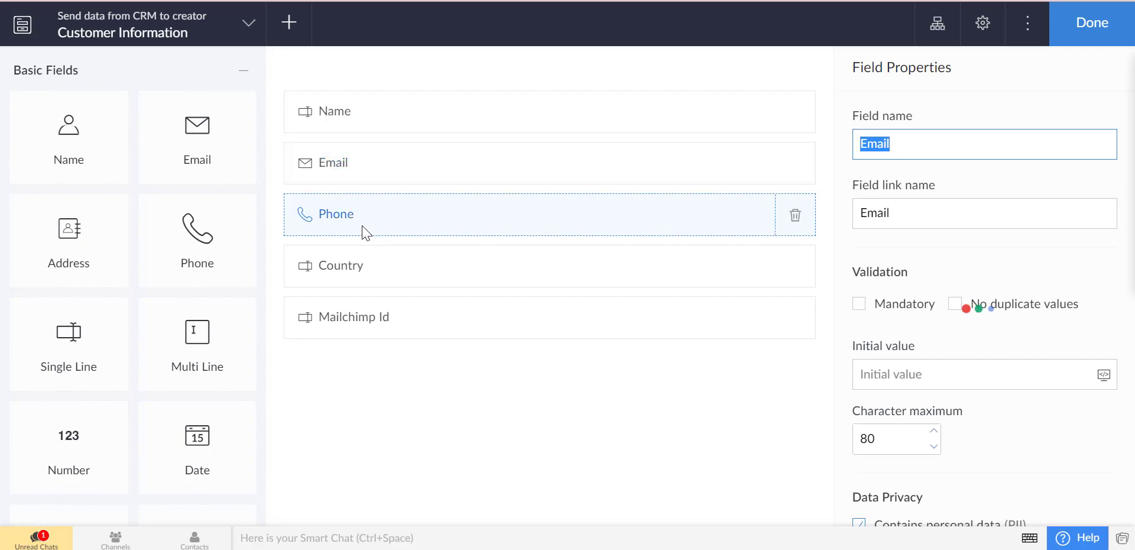
{"action": "left_click", "coordinate": [388, 266]}
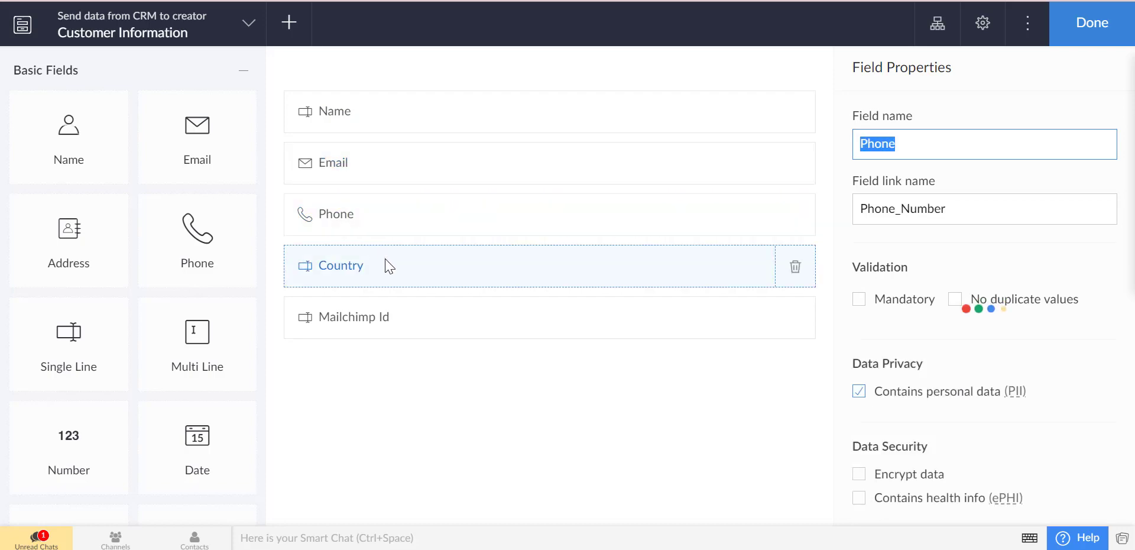
{"action": "left_click", "coordinate": [423, 329]}
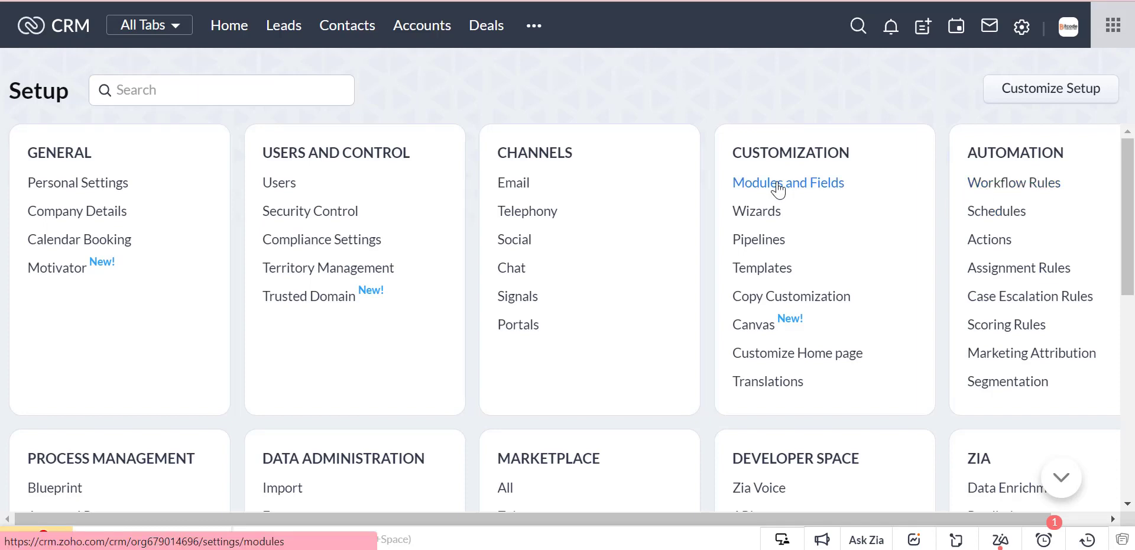
Step: Start a new custom button under the Leads module's Links and Buttons
{"action": "left_click", "coordinate": [777, 185]}
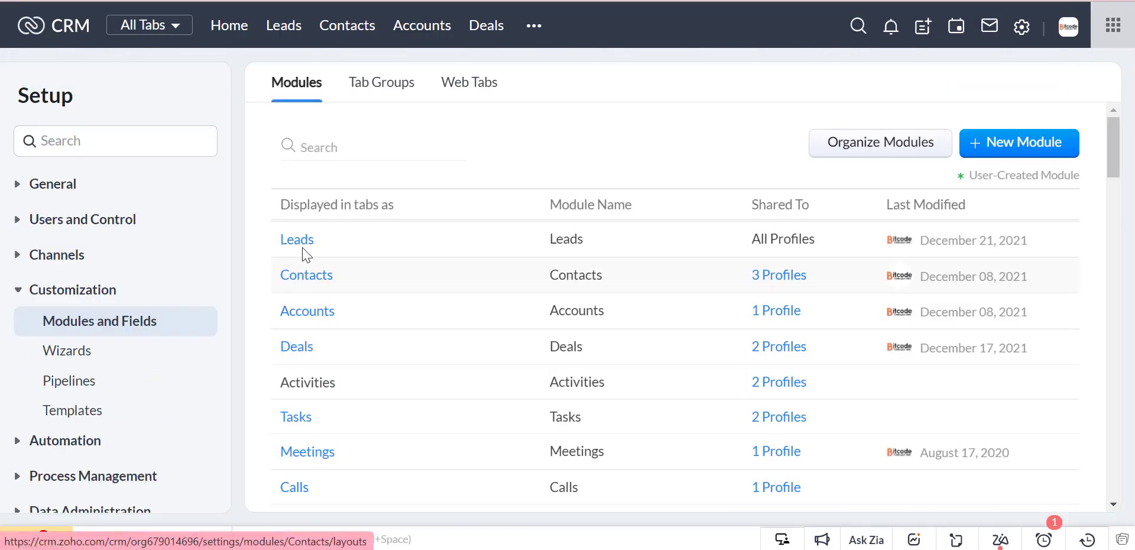
{"action": "left_click", "coordinate": [304, 247]}
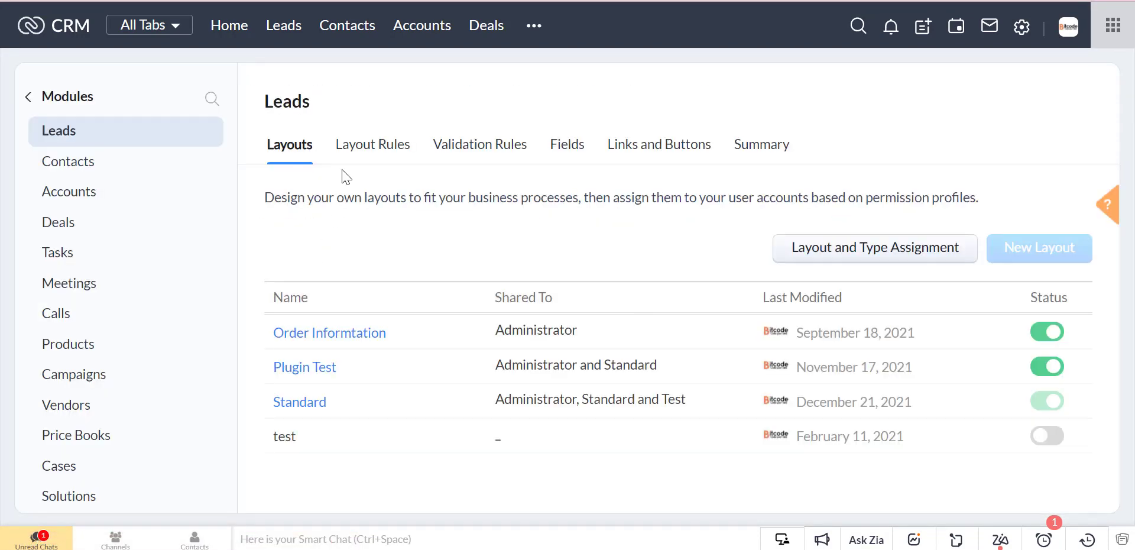
{"action": "left_click", "coordinate": [650, 155]}
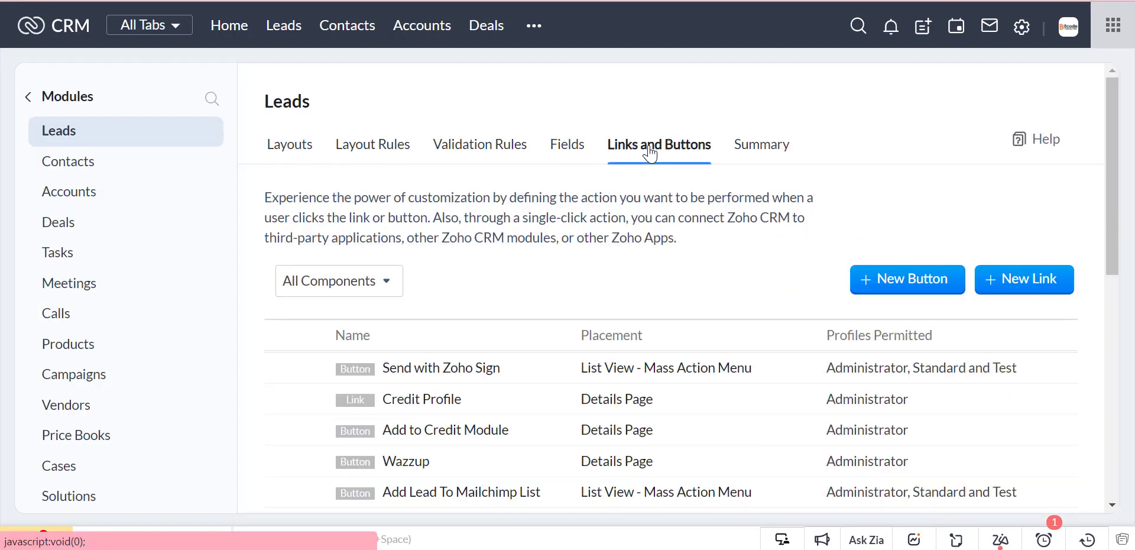
{"action": "left_click", "coordinate": [917, 277]}
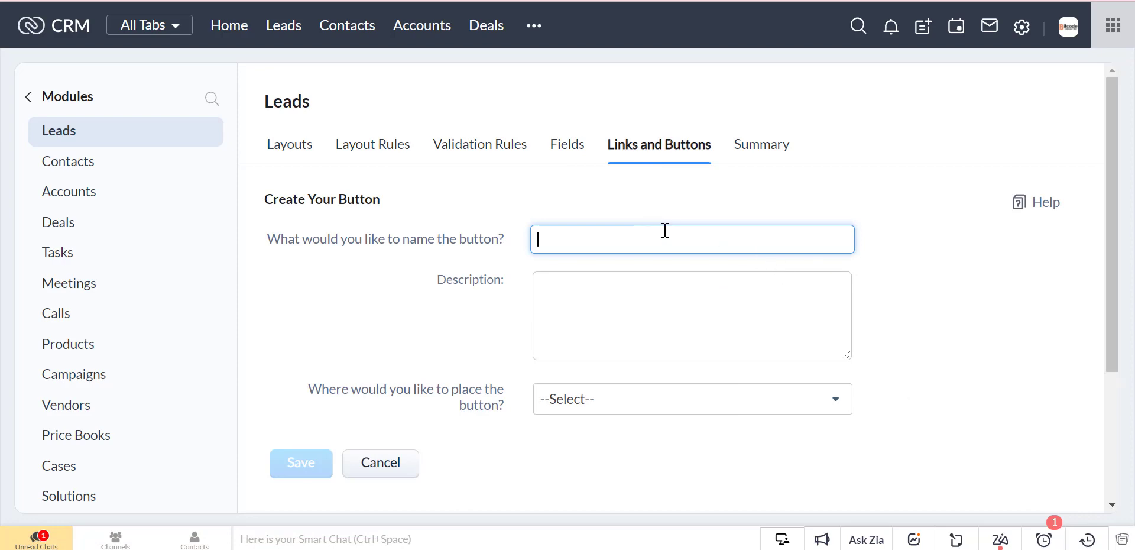
Step: Name the button 'Send Data Creator to crm' and place it on the lead View Page
{"action": "type", "text": "Send Data Creator to gzip"}
{"action": "left_click", "coordinate": [598, 402]}
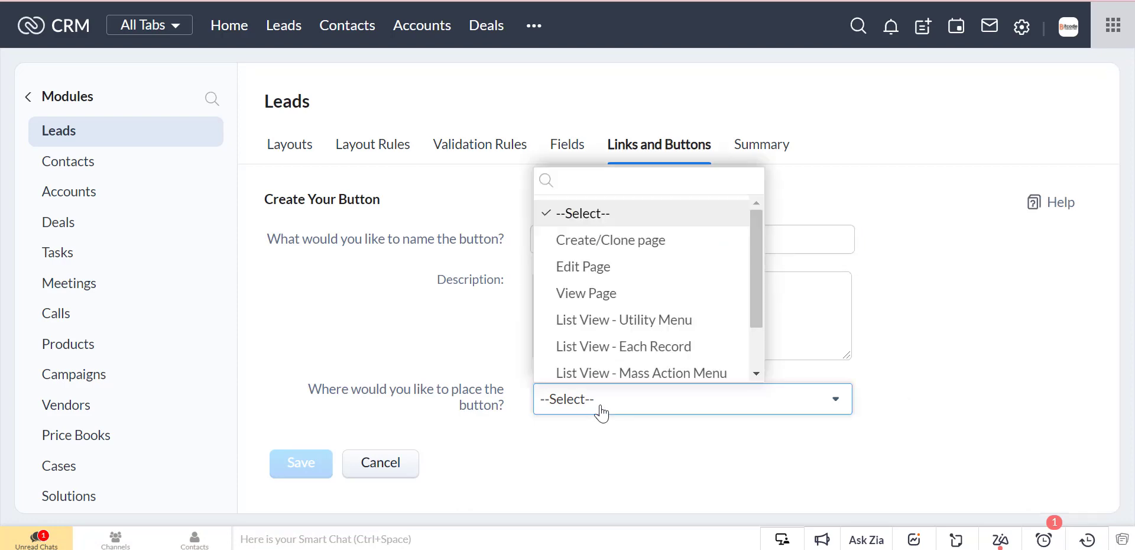
{"action": "left_click", "coordinate": [611, 264]}
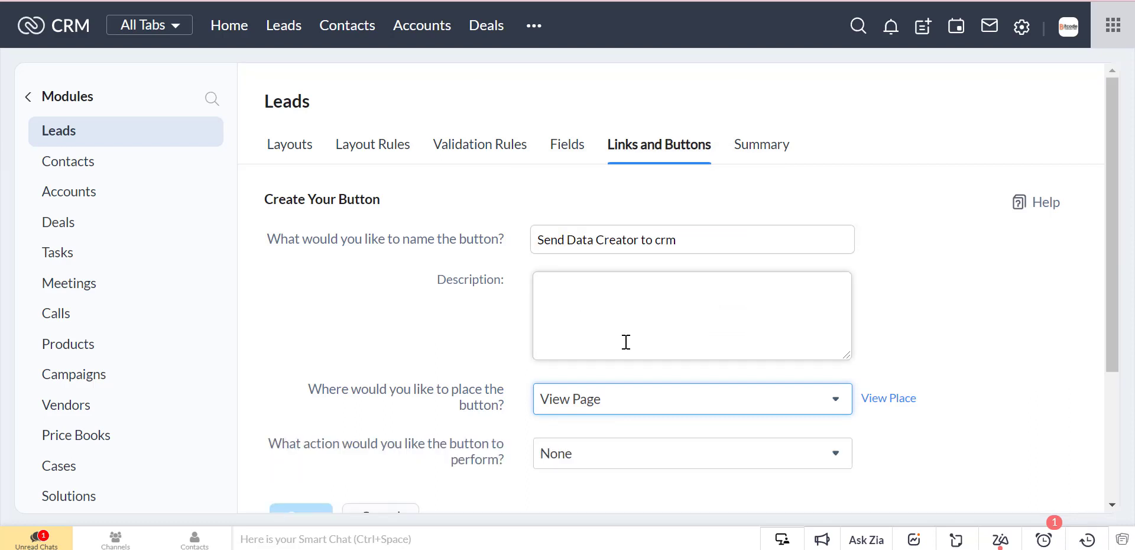
{"action": "scroll", "coordinate": [618, 367], "scroll_direction": "down", "scroll_amount": 3}
{"action": "left_click", "coordinate": [611, 376]}
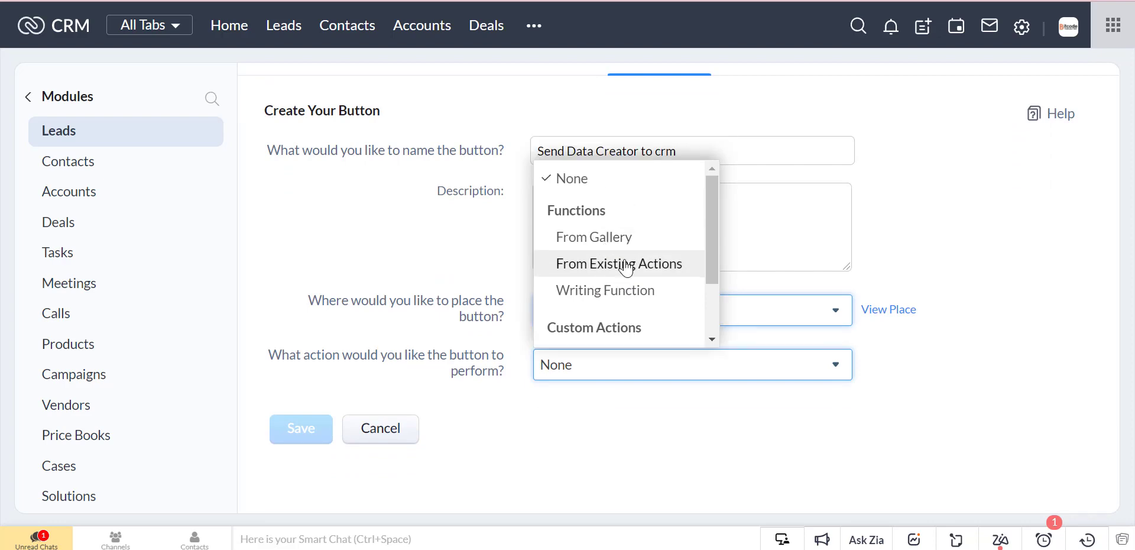
Step: Pick the existing action Send data to CRM to Creator and bring up its configuration
{"action": "left_click", "coordinate": [624, 265]}
{"action": "scroll", "coordinate": [603, 222], "scroll_direction": "down", "scroll_amount": 10}
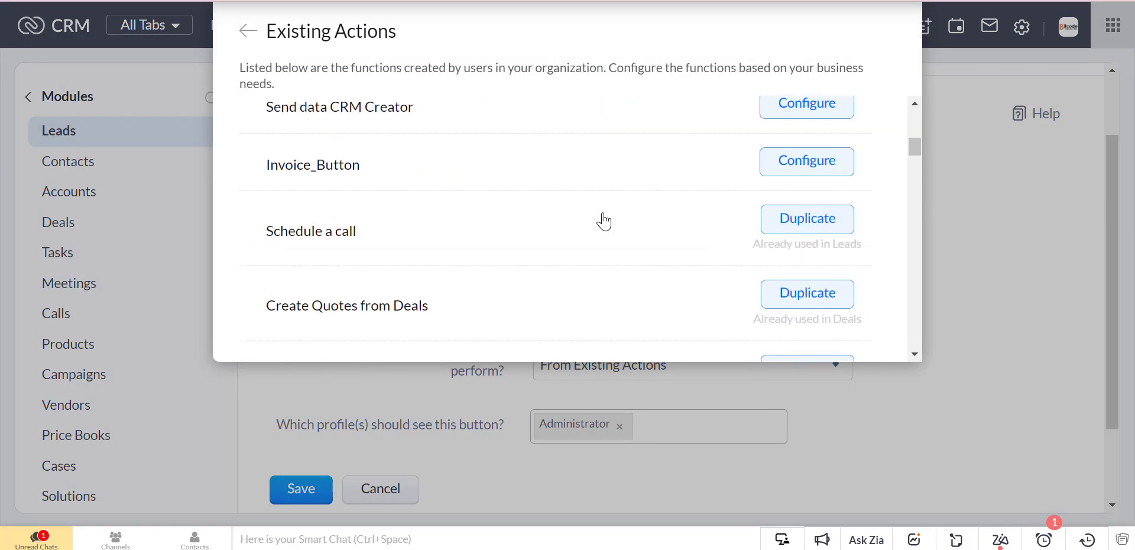
{"action": "scroll", "coordinate": [603, 222], "scroll_direction": "down", "scroll_amount": 15}
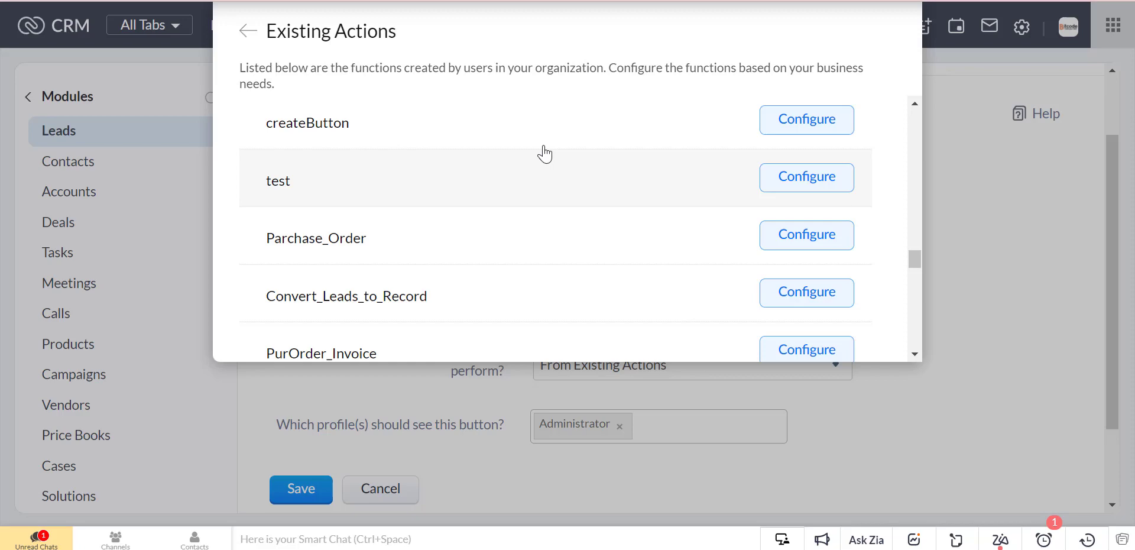
{"action": "scroll", "coordinate": [532, 186], "scroll_direction": "down", "scroll_amount": 15}
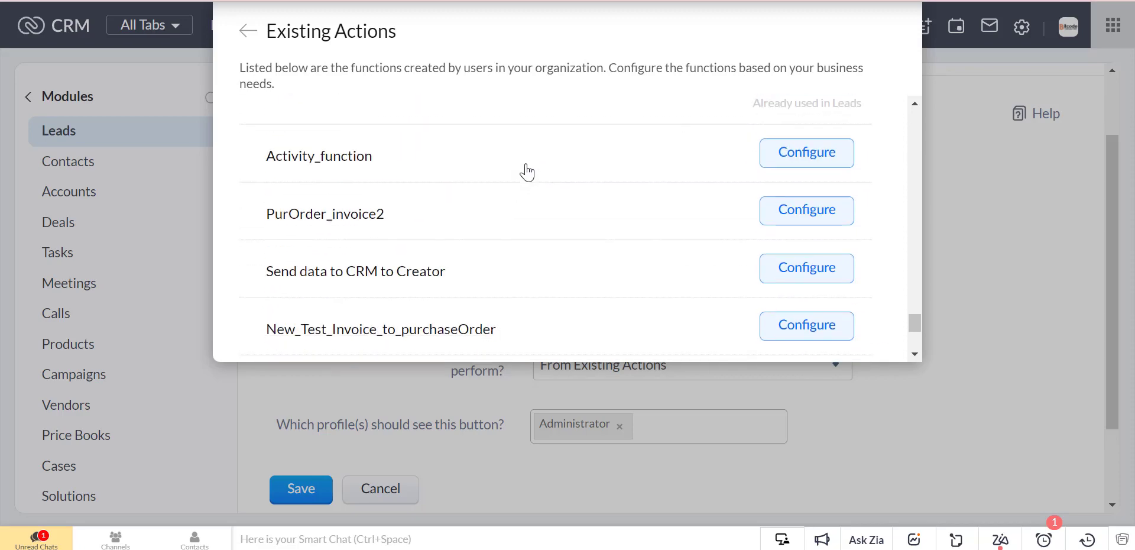
{"action": "scroll", "coordinate": [526, 173], "scroll_direction": "down", "scroll_amount": 1}
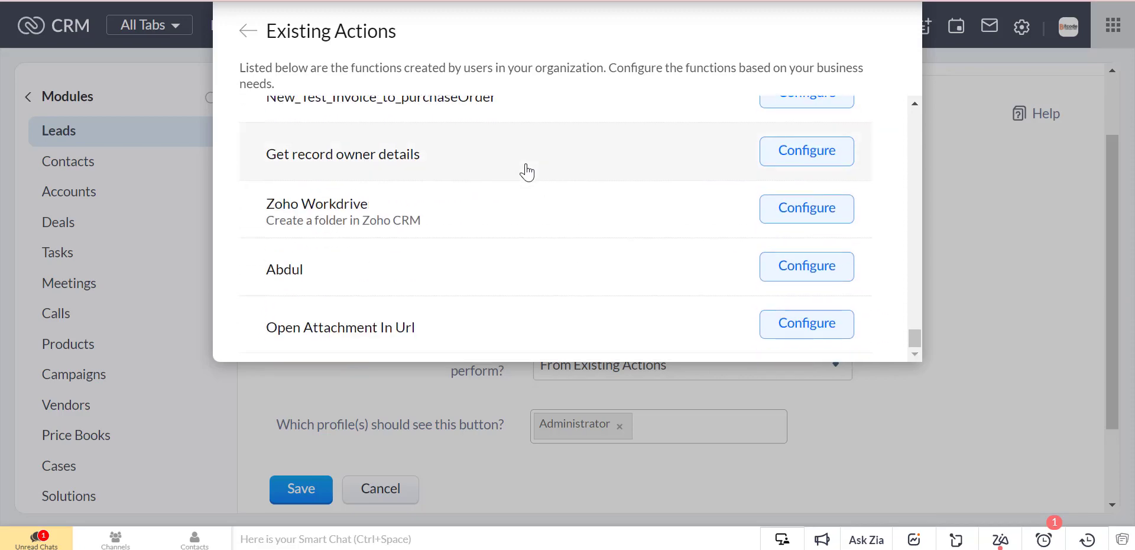
{"action": "scroll", "coordinate": [526, 173], "scroll_direction": "up", "scroll_amount": 2}
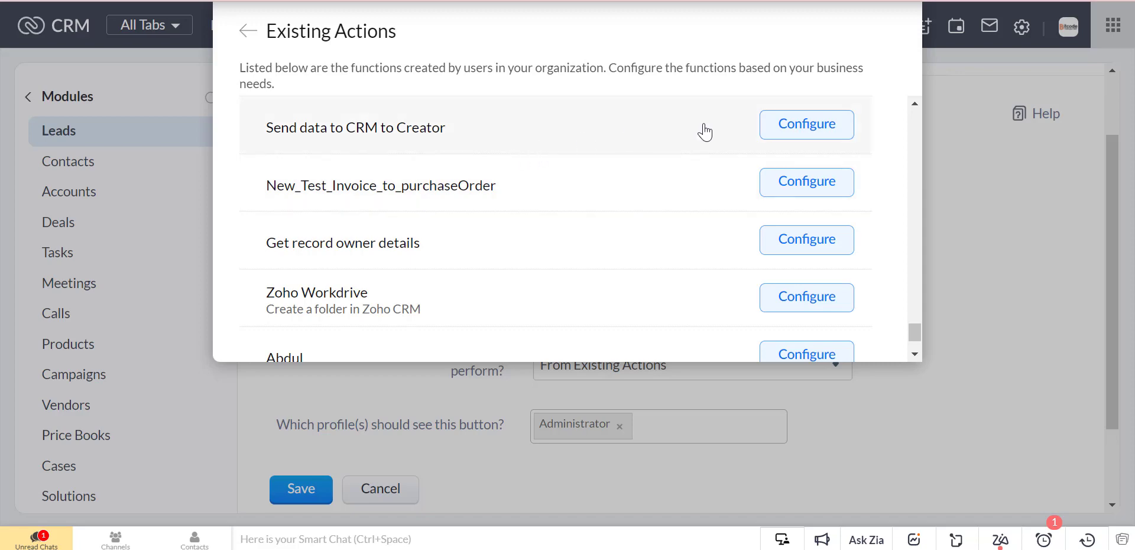
{"action": "left_click", "coordinate": [779, 127]}
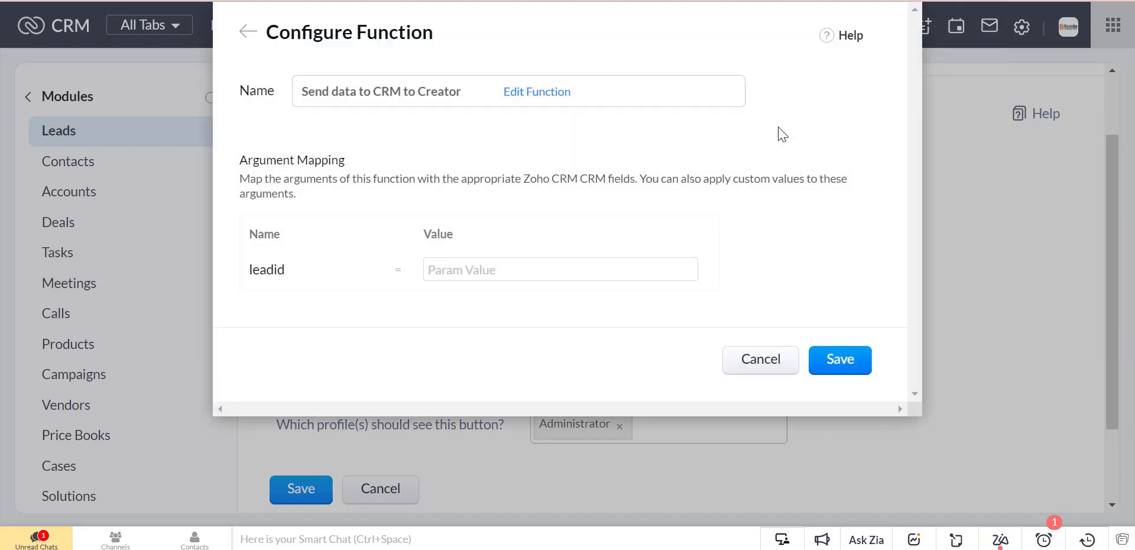
Step: Map the function's leadid argument to the Lead Id field and save the mapping
{"action": "left_click", "coordinate": [507, 269]}
{"action": "left_click", "coordinate": [532, 319]}
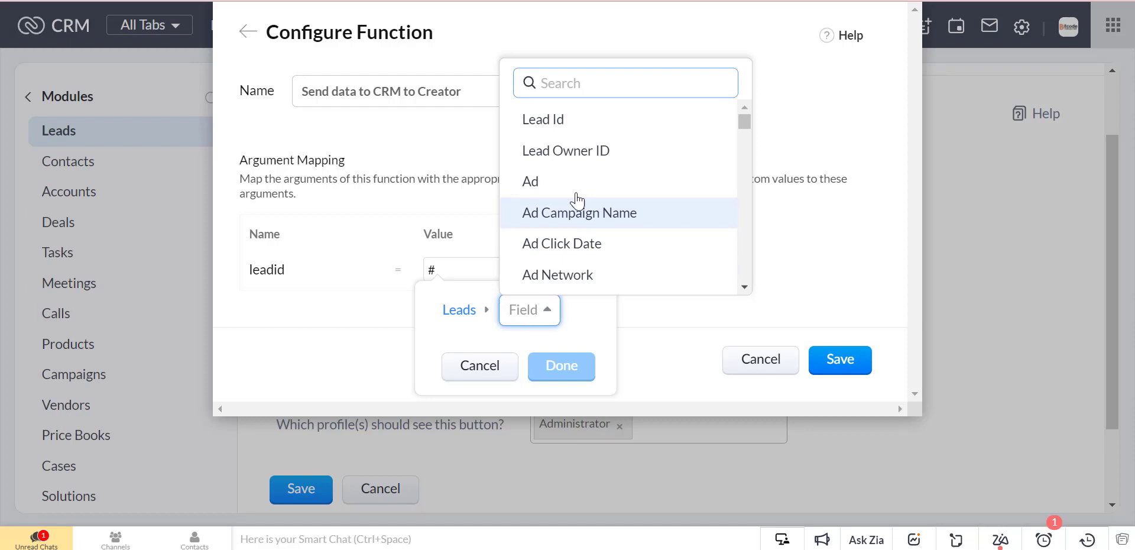
{"action": "left_click", "coordinate": [566, 122]}
{"action": "left_click", "coordinate": [556, 367]}
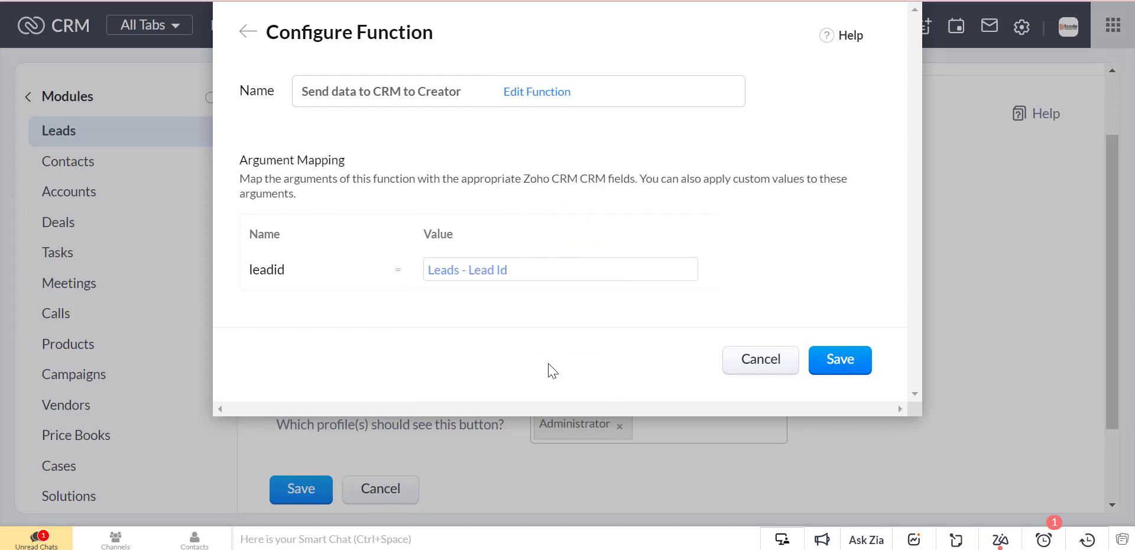
{"action": "left_click", "coordinate": [857, 372]}
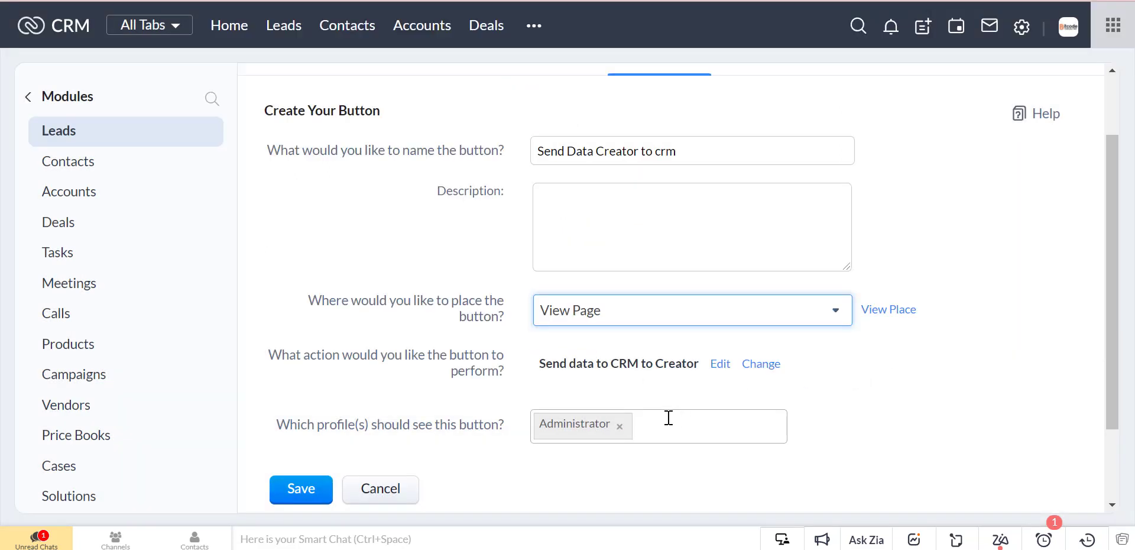
Step: Add the Test and Standard profiles to the button's visibility and save the button
{"action": "left_click", "coordinate": [664, 418]}
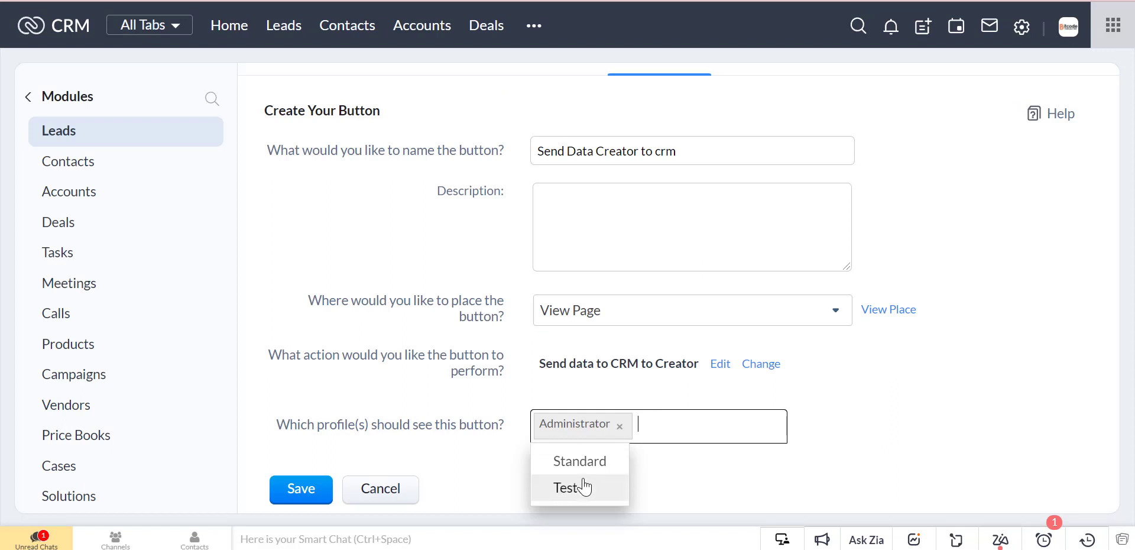
{"action": "left_click", "coordinate": [584, 487]}
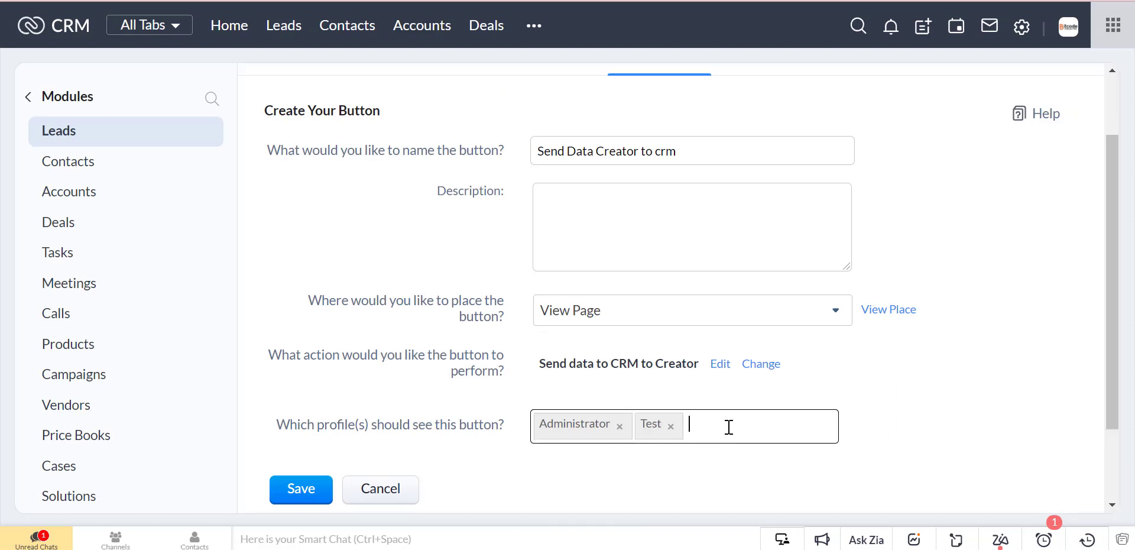
{"action": "left_click", "coordinate": [729, 427]}
{"action": "left_click", "coordinate": [603, 462]}
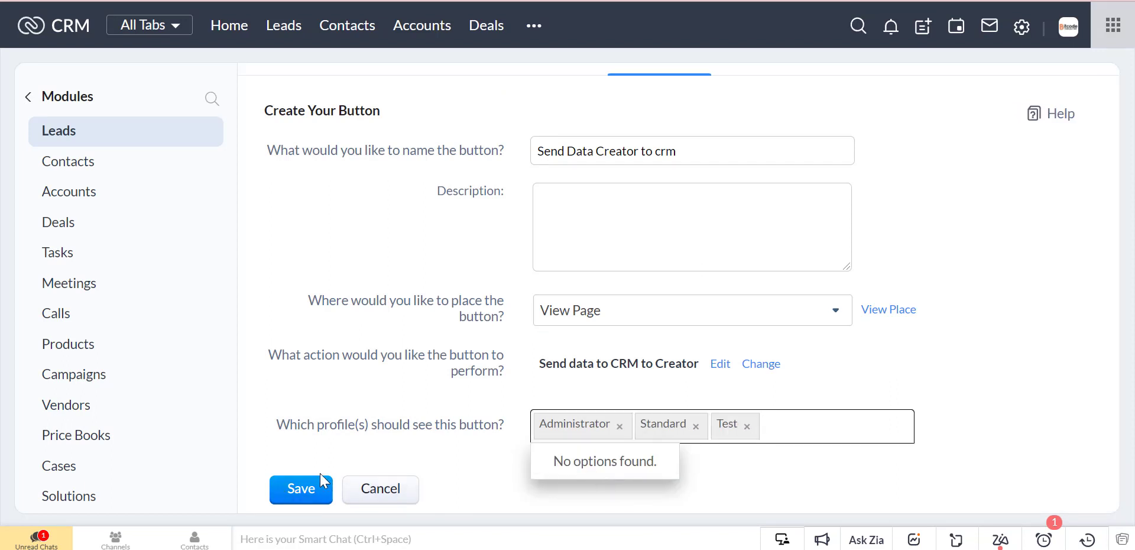
{"action": "left_click", "coordinate": [299, 488]}
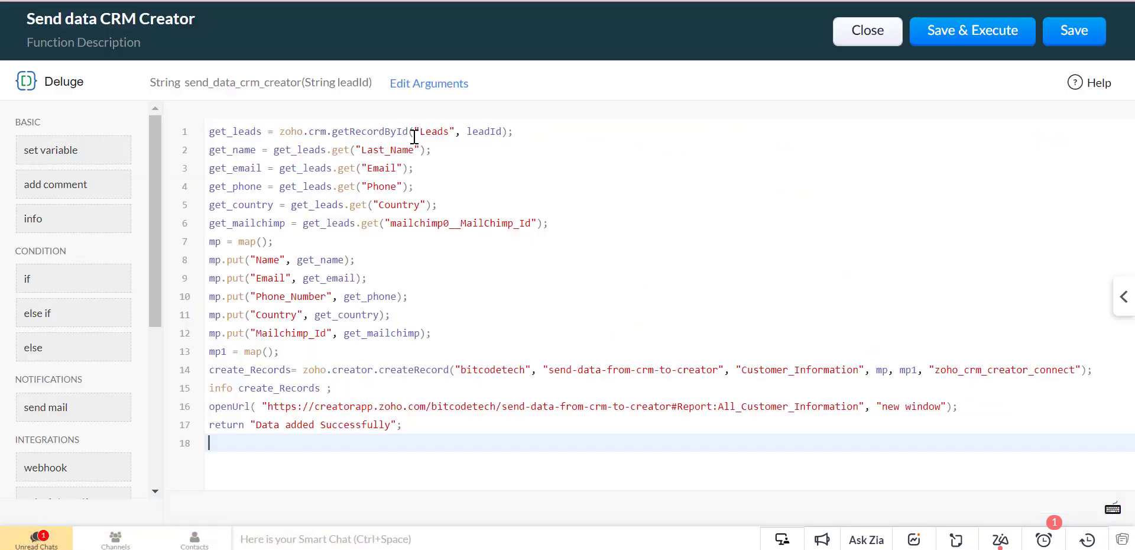
Step: Review the Deluge lines fetching the lead and its get_name, get_email and get_phone variables
{"action": "left_click", "coordinate": [214, 130]}
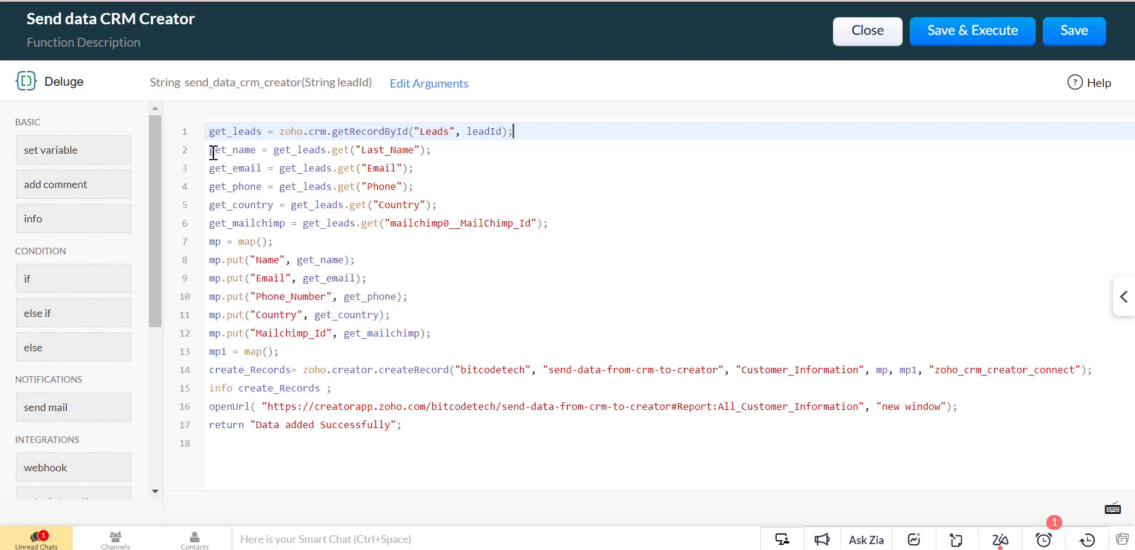
{"action": "left_click_drag", "start_coordinate": [210, 153], "coordinate": [249, 153]}
{"action": "left_click", "coordinate": [250, 153]}
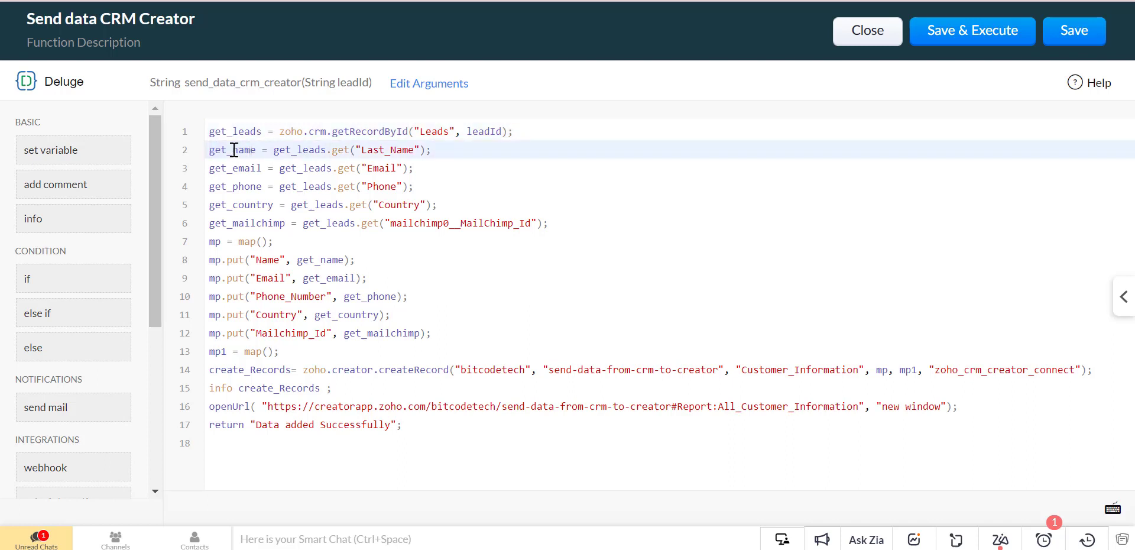
{"action": "double_click", "coordinate": [234, 150]}
{"action": "double_click", "coordinate": [260, 168]}
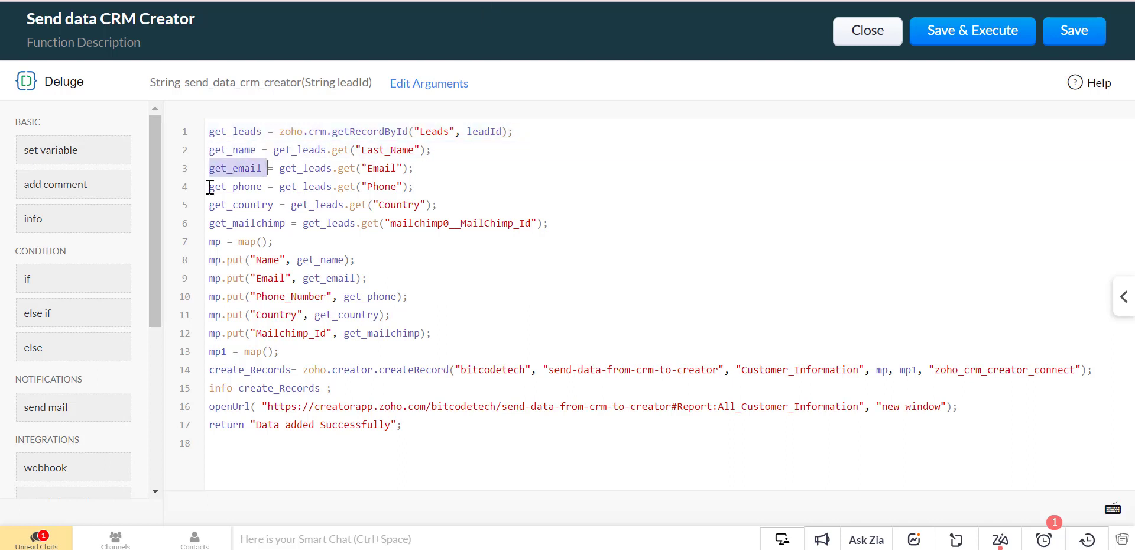
{"action": "left_click_drag", "start_coordinate": [207, 186], "coordinate": [263, 187]}
Step: Review the mp1 map's Name, Email, Phone_Number and Country keys and the createRecord call
{"action": "left_click", "coordinate": [270, 260]}
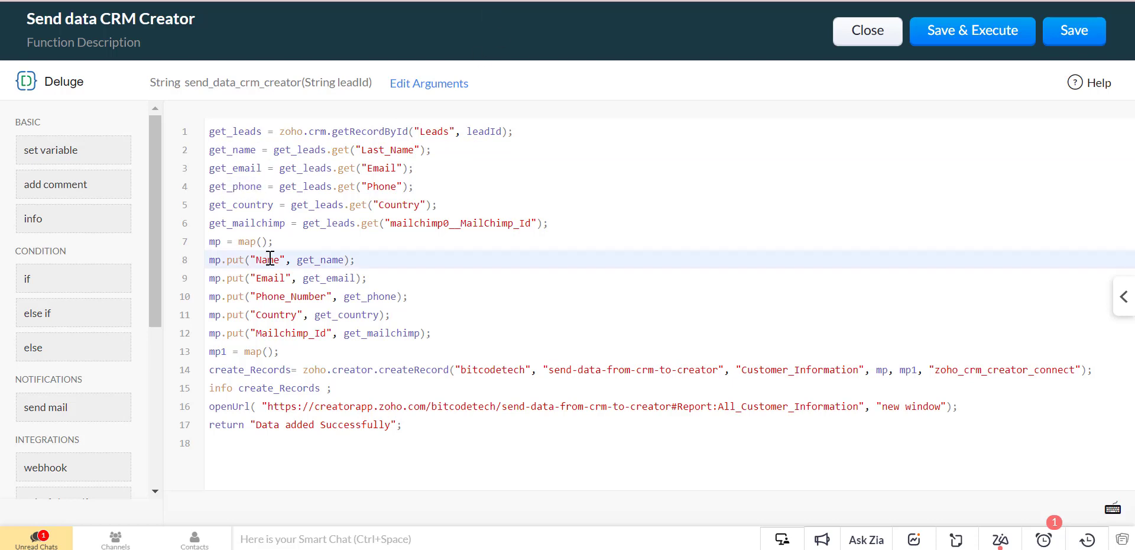
{"action": "double_click", "coordinate": [270, 259]}
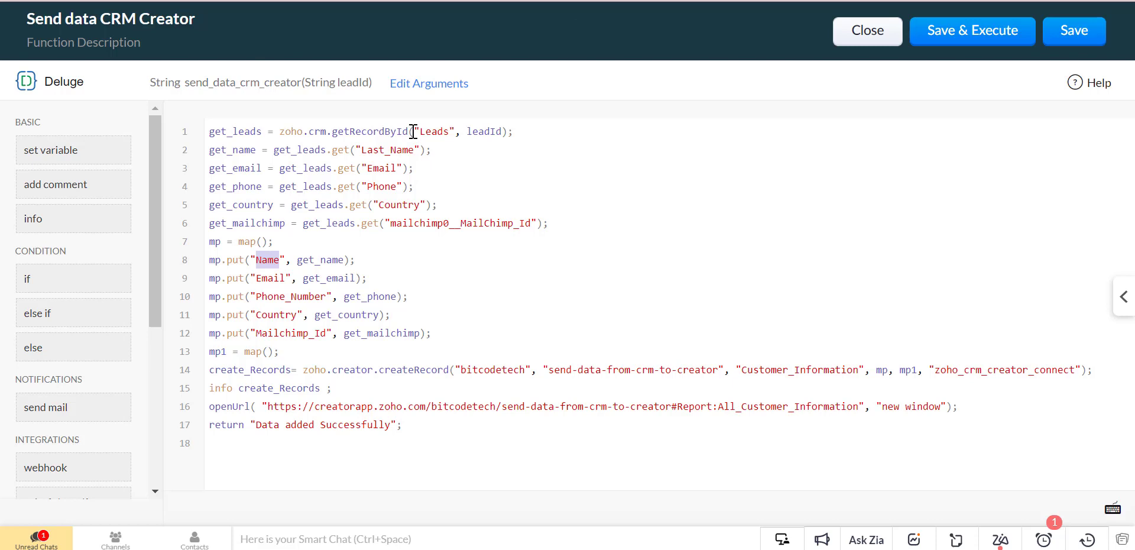
{"action": "left_click", "coordinate": [280, 278]}
{"action": "left_click", "coordinate": [279, 296]}
{"action": "left_click", "coordinate": [280, 315]}
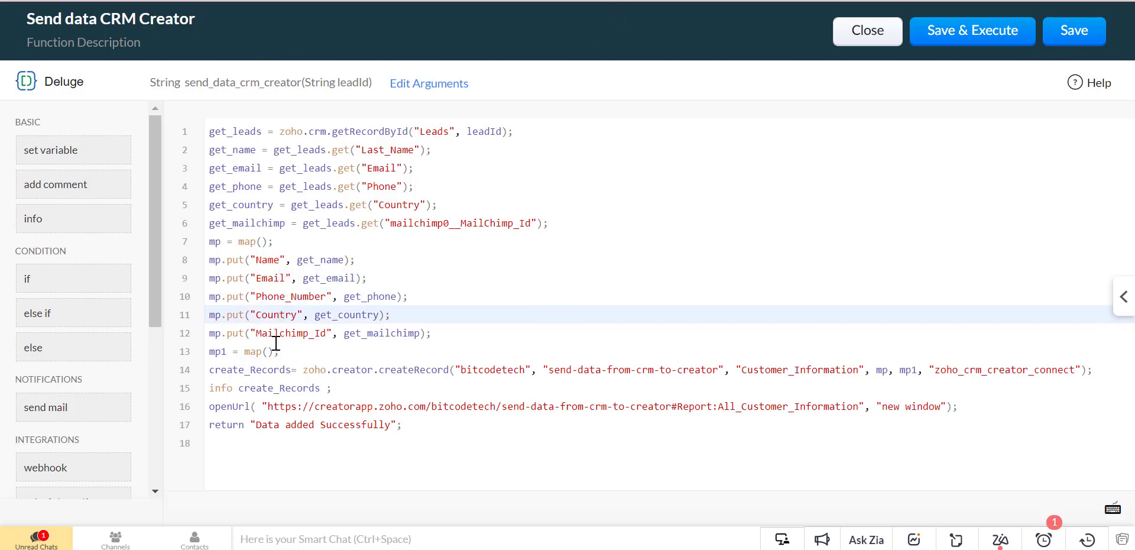
{"action": "left_click", "coordinate": [277, 349]}
{"action": "left_click_drag", "start_coordinate": [208, 350], "coordinate": [292, 371]}
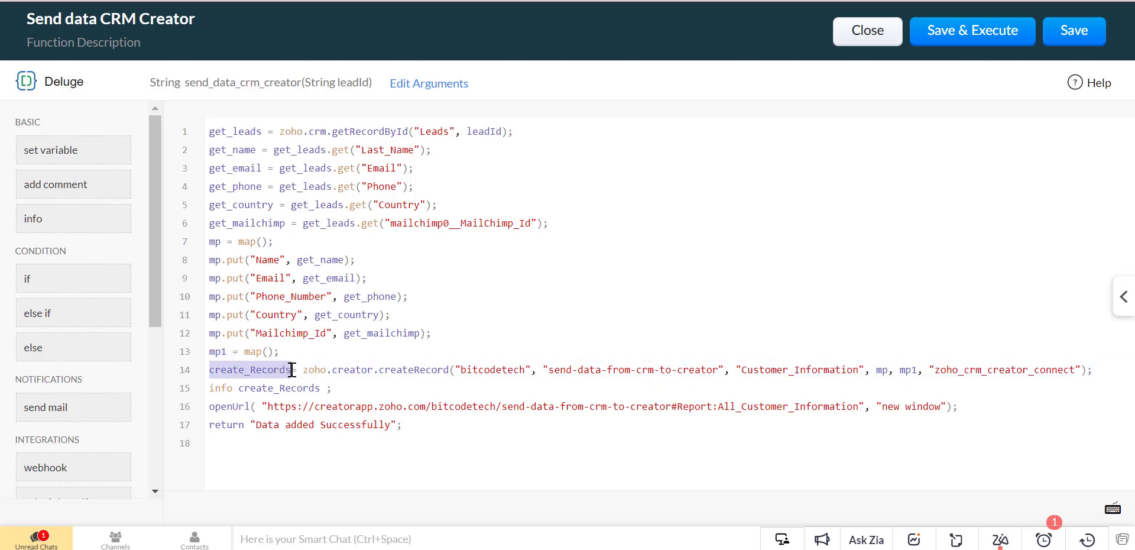
{"action": "left_click", "coordinate": [493, 374]}
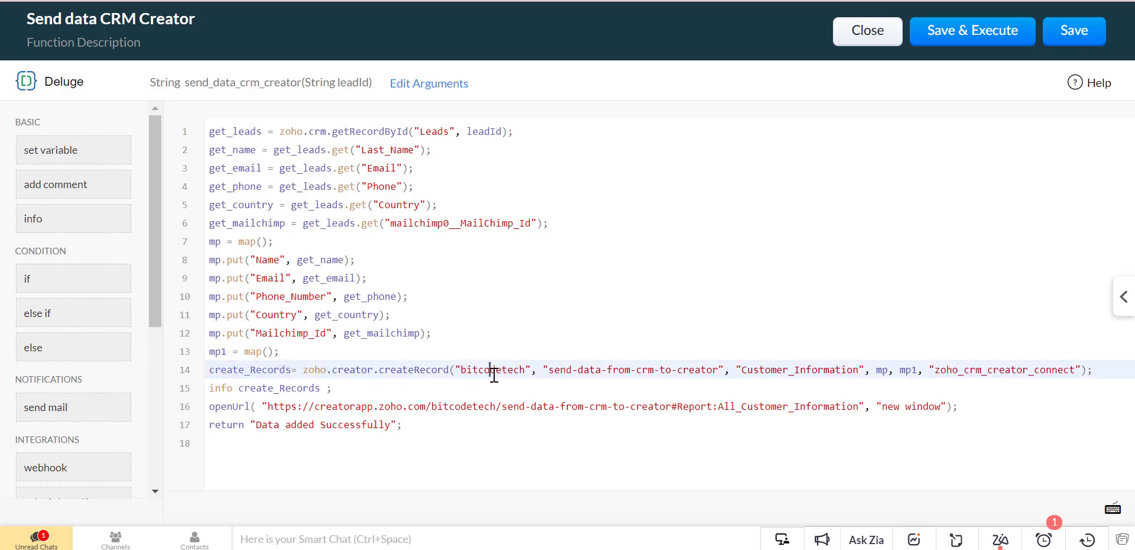
{"action": "double_click", "coordinate": [494, 372]}
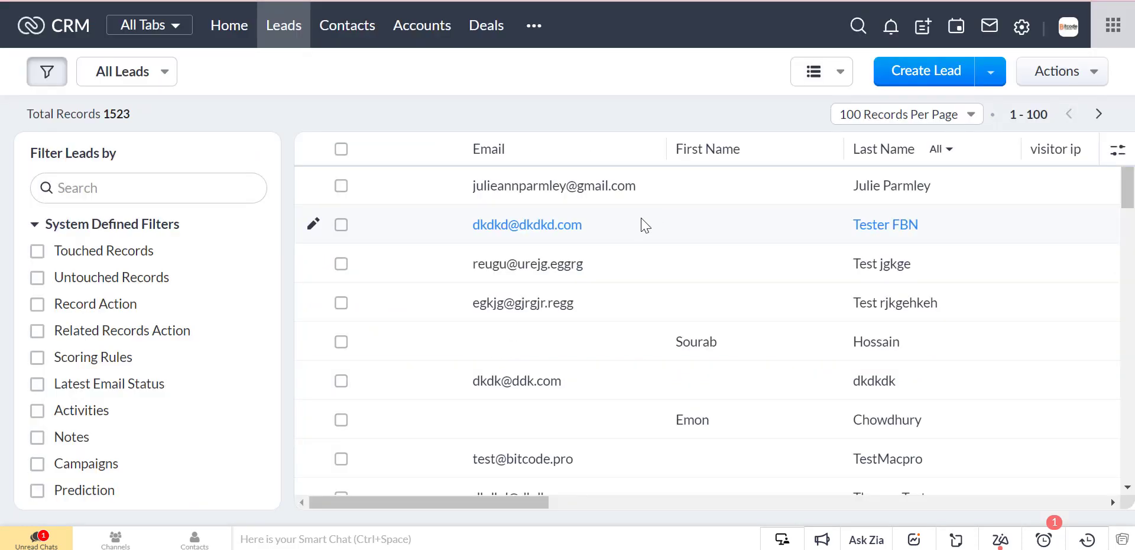
{"action": "left_click", "coordinate": [643, 225]}
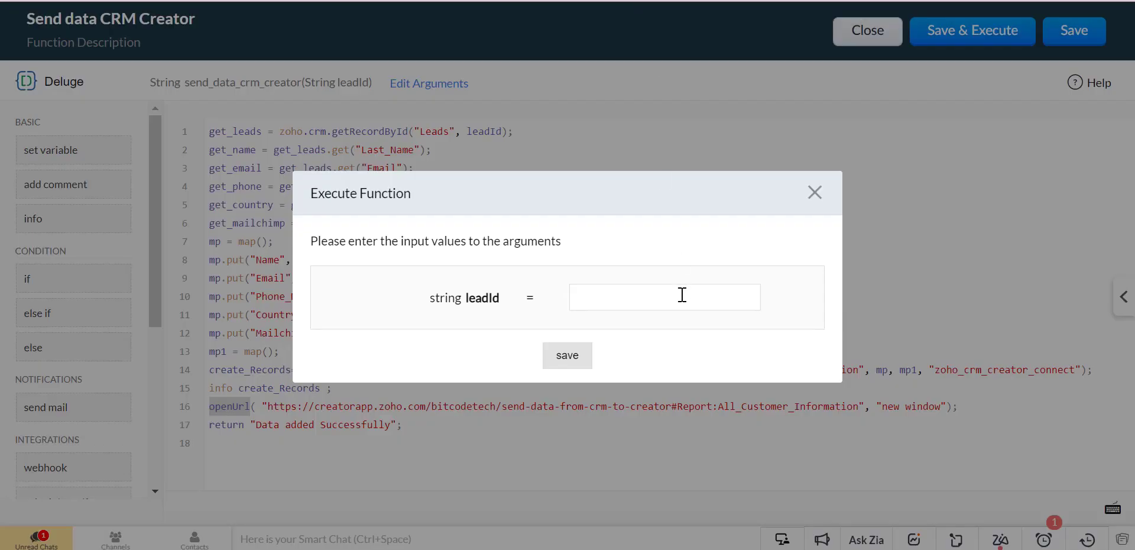
Step: Run the function with the pasted lead id and check the Data added Successfully console output
{"action": "left_click", "coordinate": [682, 294]}
{"action": "key", "text": "ctrl+v"}
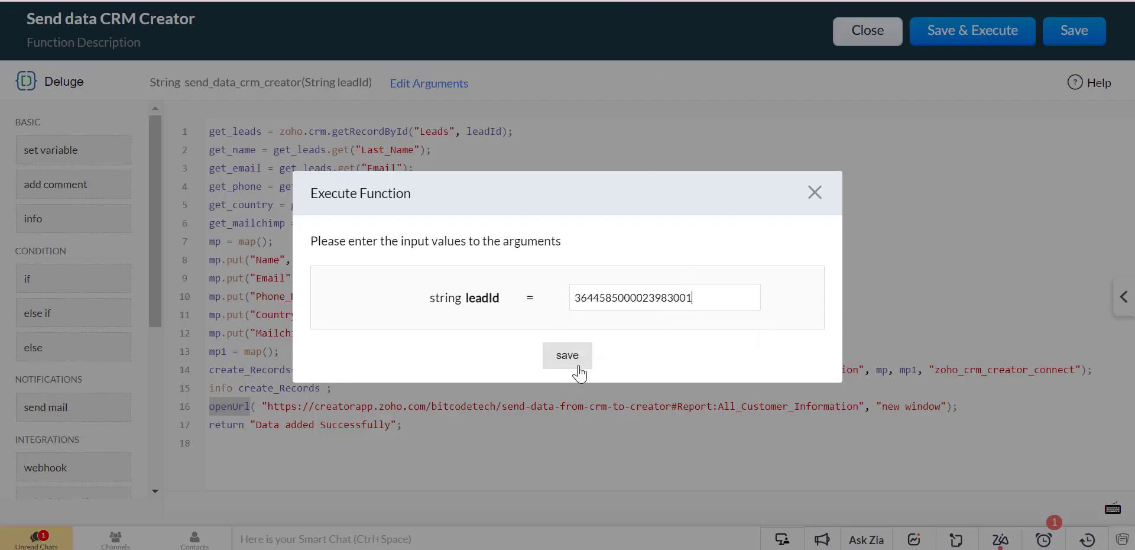
{"action": "left_click", "coordinate": [578, 367]}
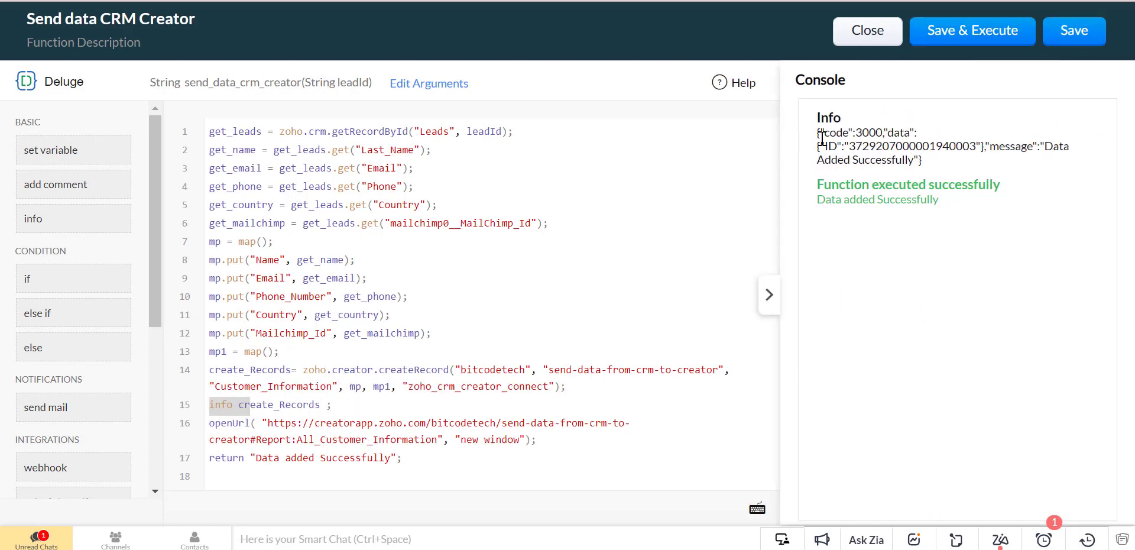
{"action": "left_click_drag", "start_coordinate": [822, 138], "coordinate": [918, 161]}
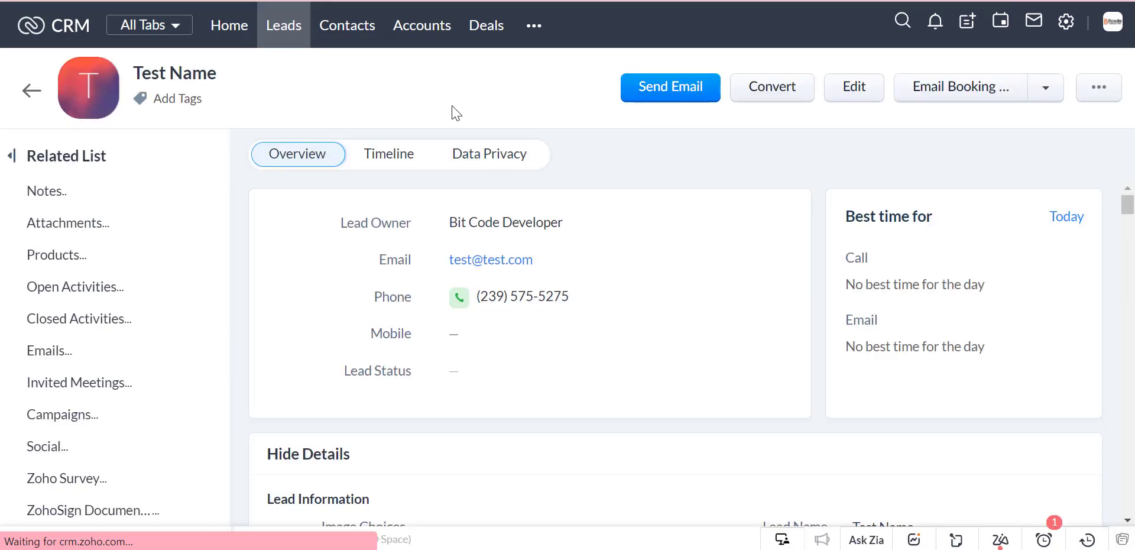
Step: Trigger the Send Data to CRM to Creator button on the lead, found by searching 'se'
{"action": "left_click", "coordinate": [1045, 95]}
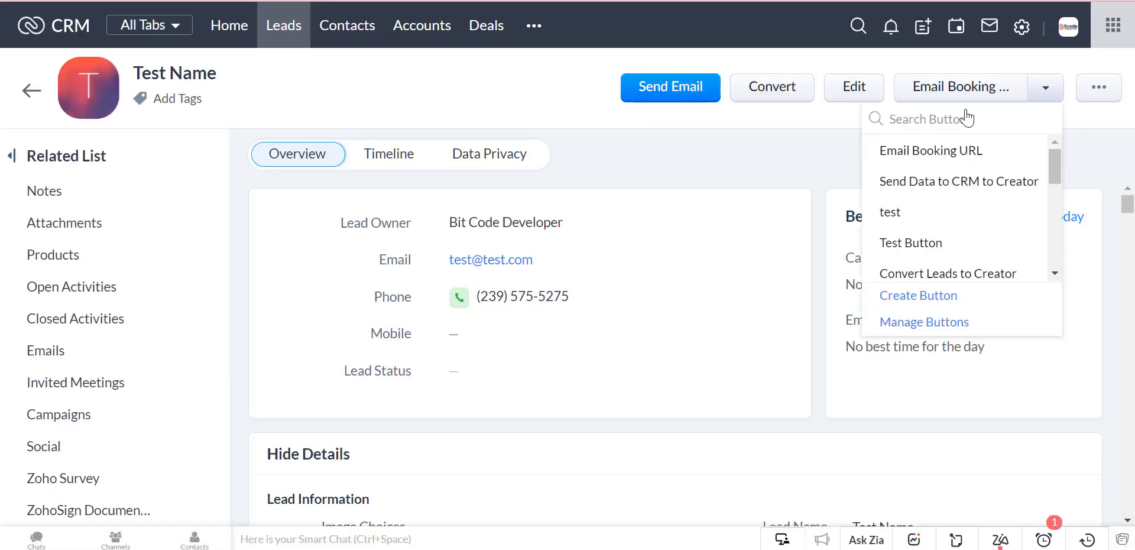
{"action": "left_click", "coordinate": [941, 117]}
{"action": "type", "text": "send"}
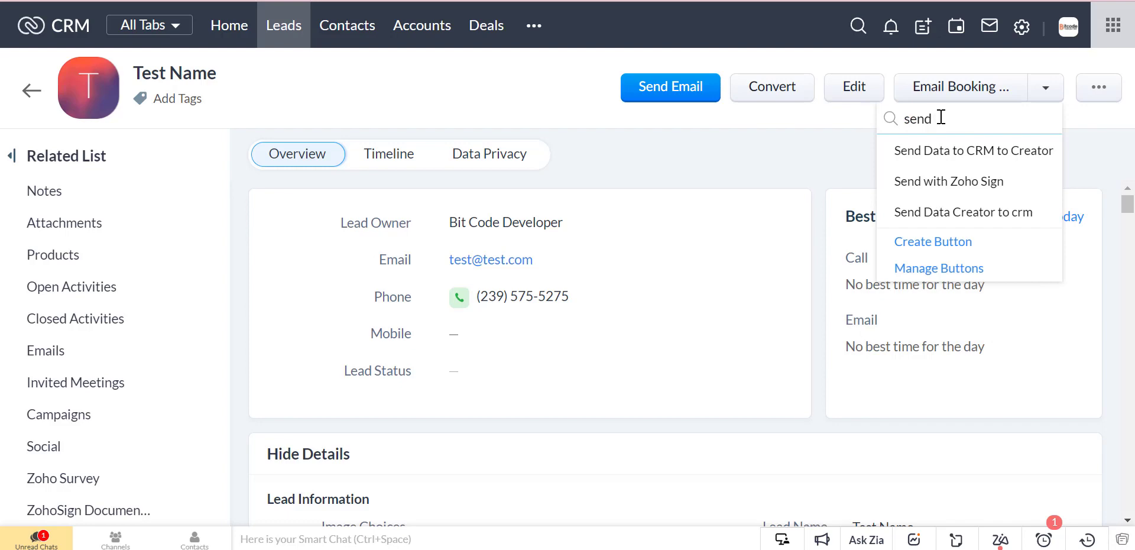
{"action": "left_click", "coordinate": [926, 153]}
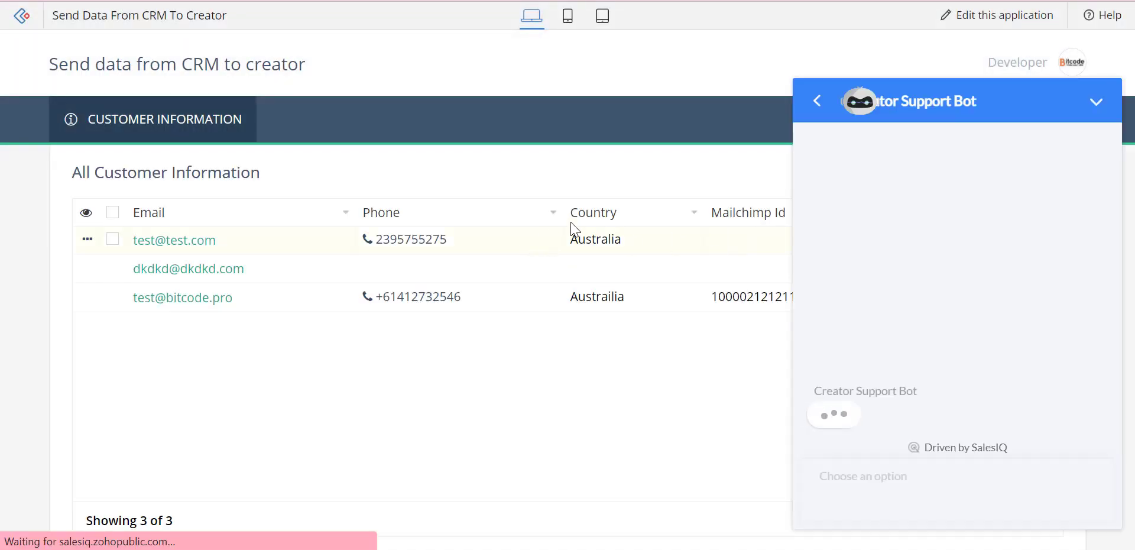
Step: Minimize the support chat, view the new test lead record's details, then close the panel
{"action": "left_click", "coordinate": [1096, 105]}
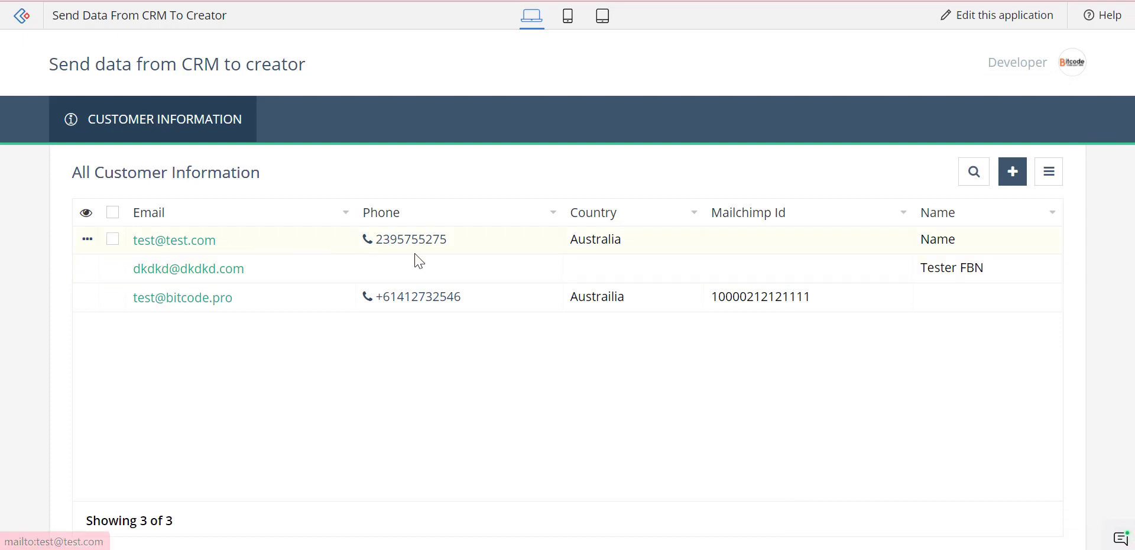
{"action": "left_click", "coordinate": [696, 249]}
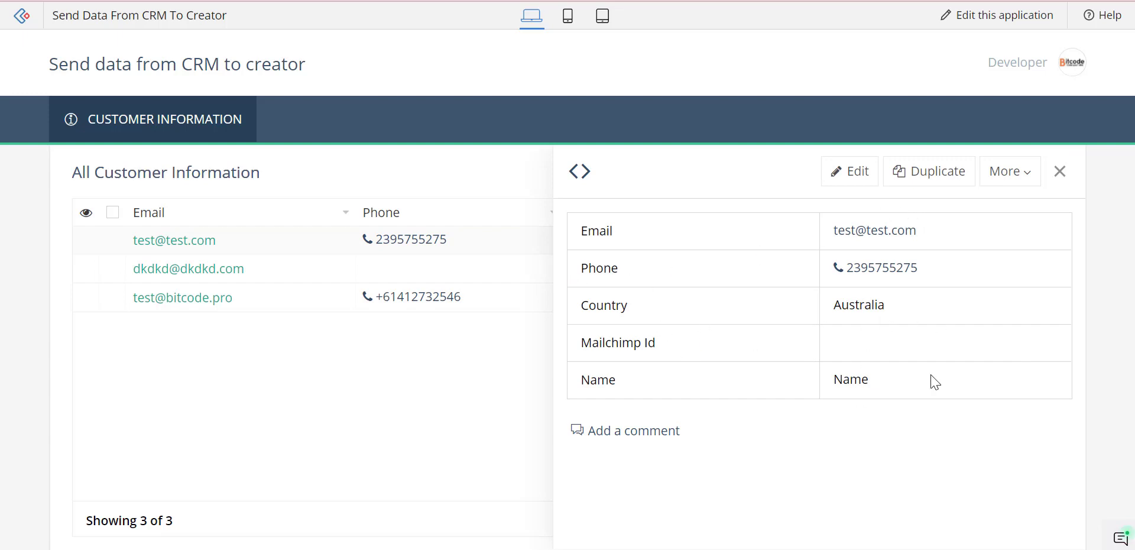
{"action": "left_click", "coordinate": [1060, 173]}
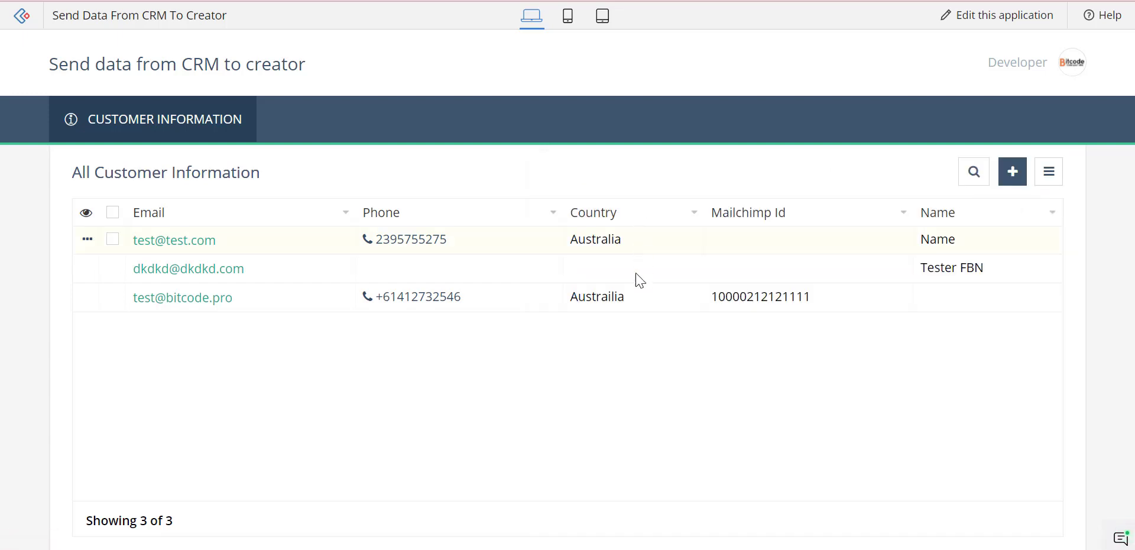